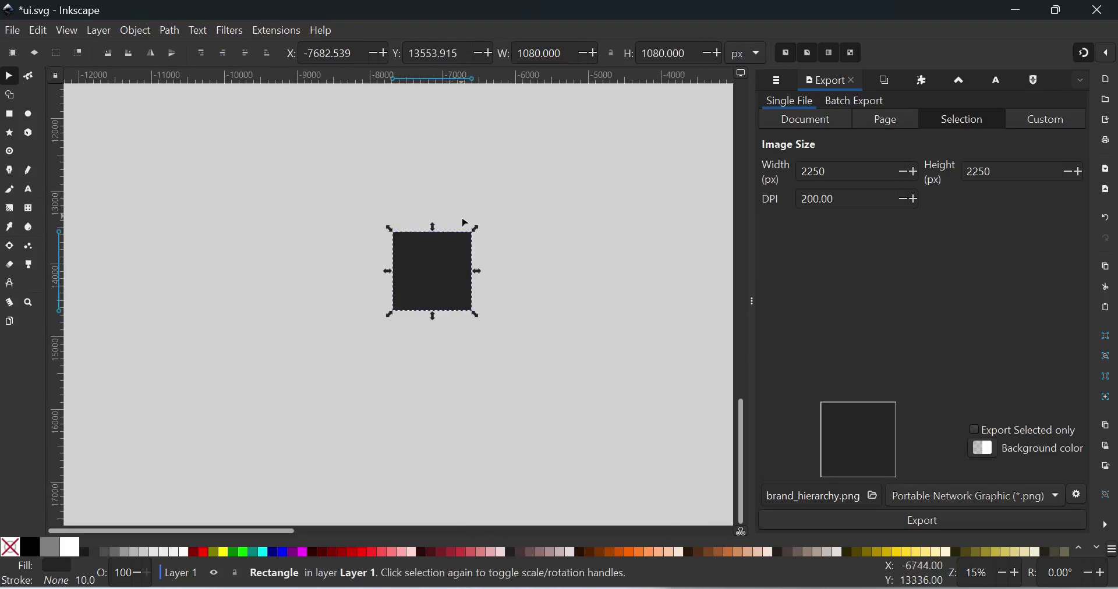
Switch to the Node tool to edit the selected dark square's path nodes
key(n)
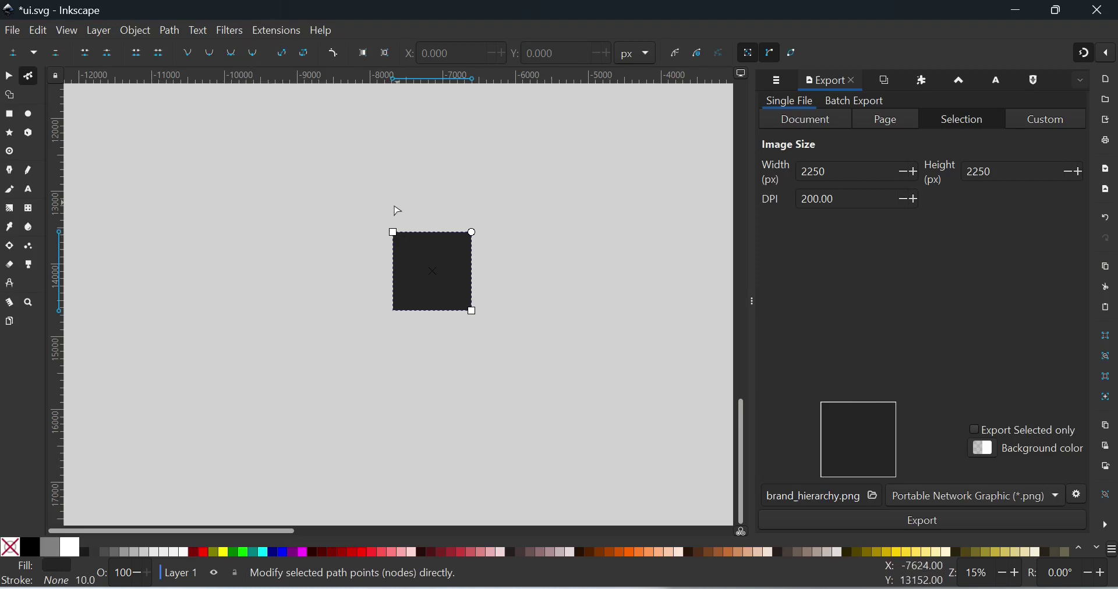
Draw a closed, curved three-node blob path with the Pen tool left of the square
key(b)
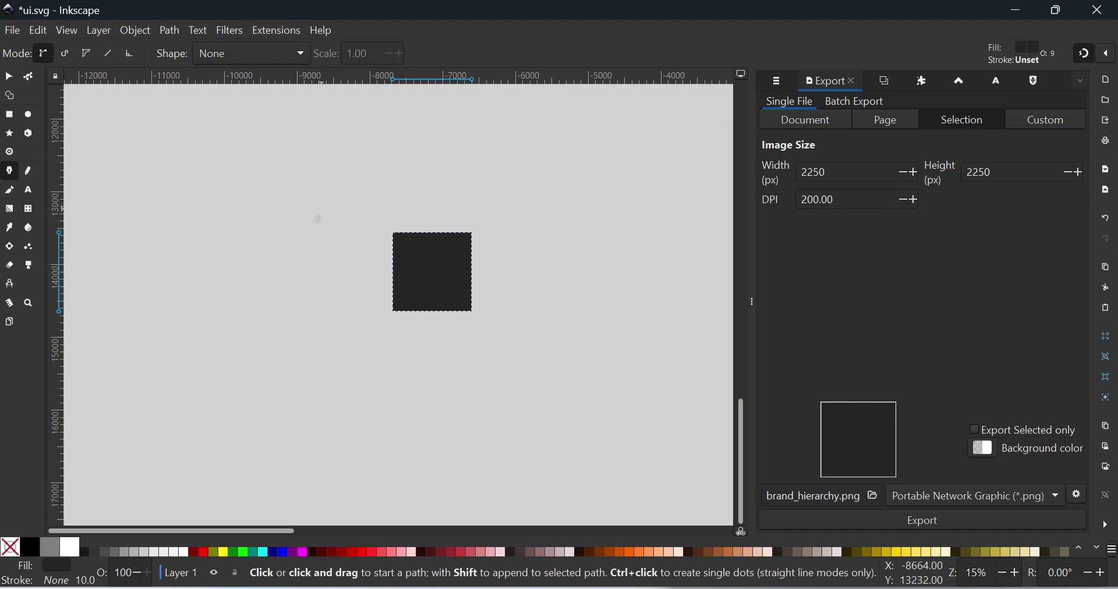
mouse_move(207, 223)
mouse_down()
mouse_move(180, 244)
mouse_move(200, 227)
mouse_up()
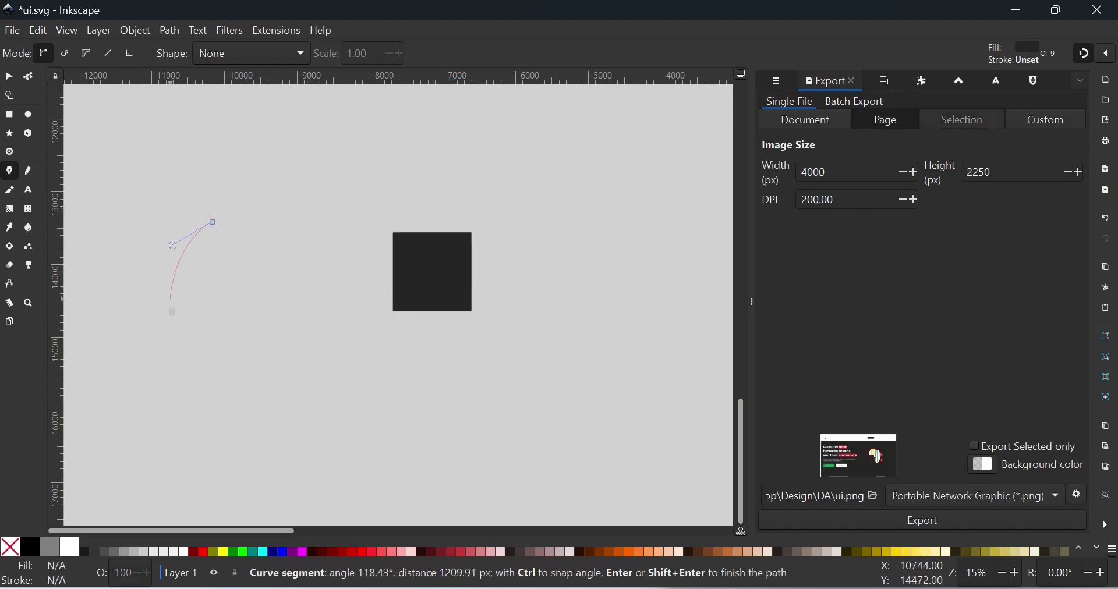
drag(170, 300, 189, 326)
drag(241, 272, 250, 224)
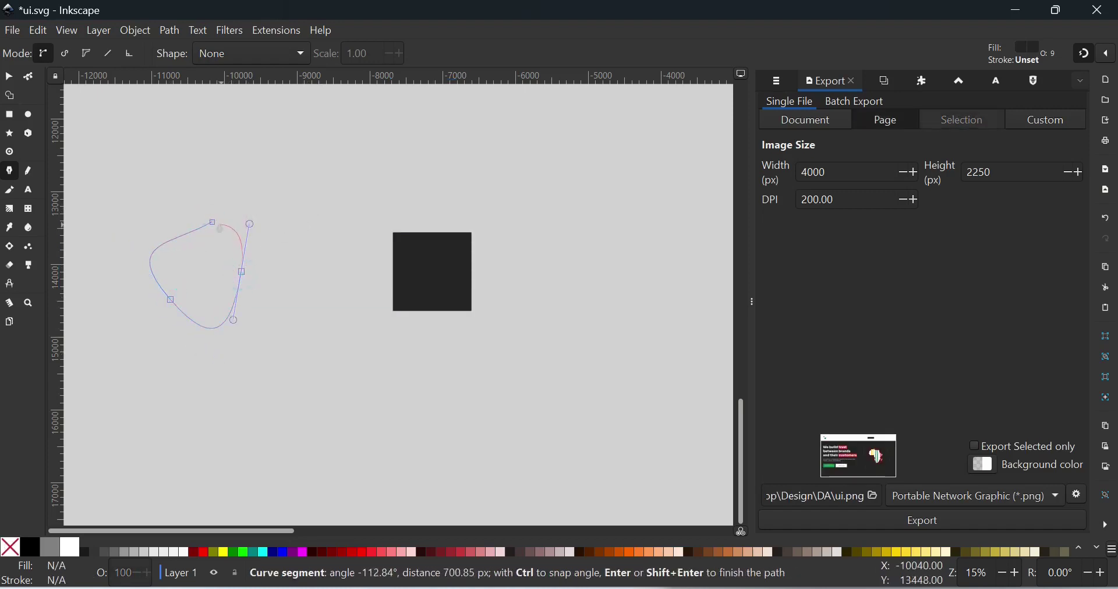
click(212, 222)
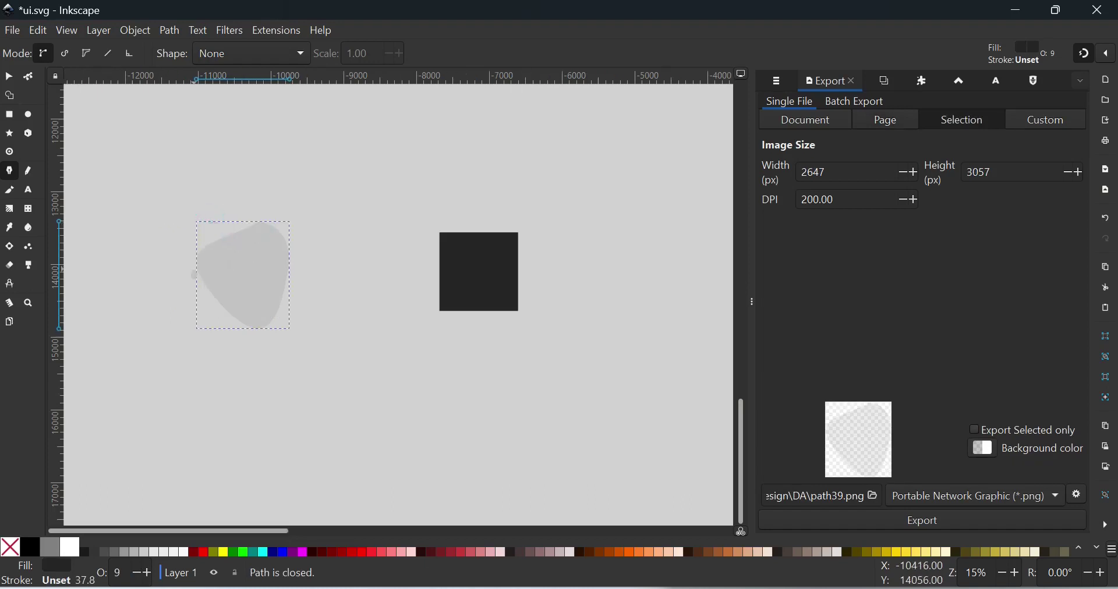
Raise the blob's opacity from 8.6% to 100% in Fill and Stroke for a solid dark fill
scroll(117, 267, up, 2)
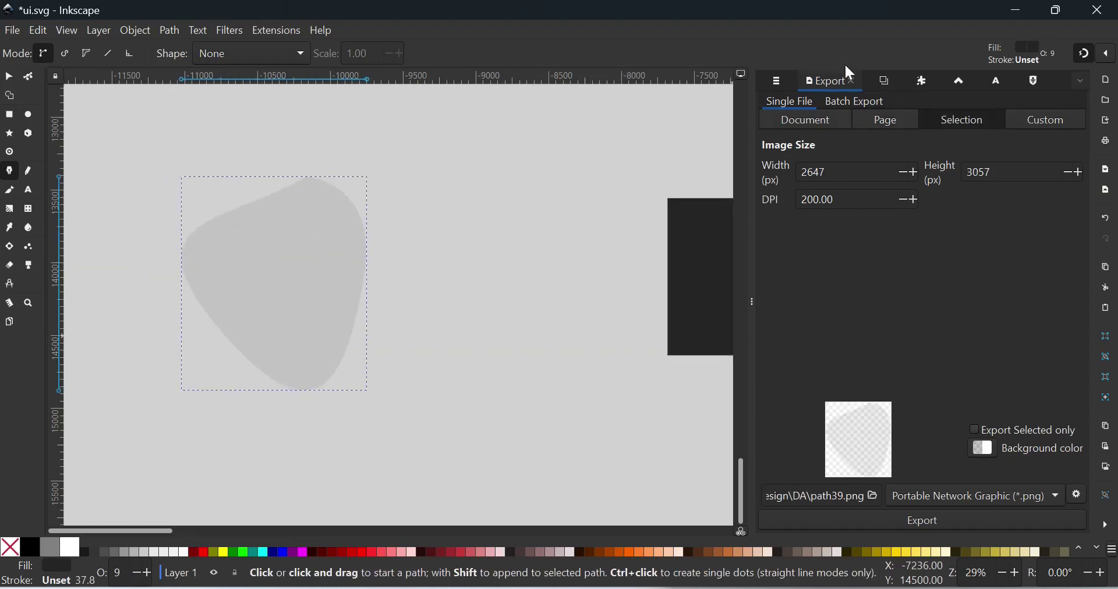
click(923, 82)
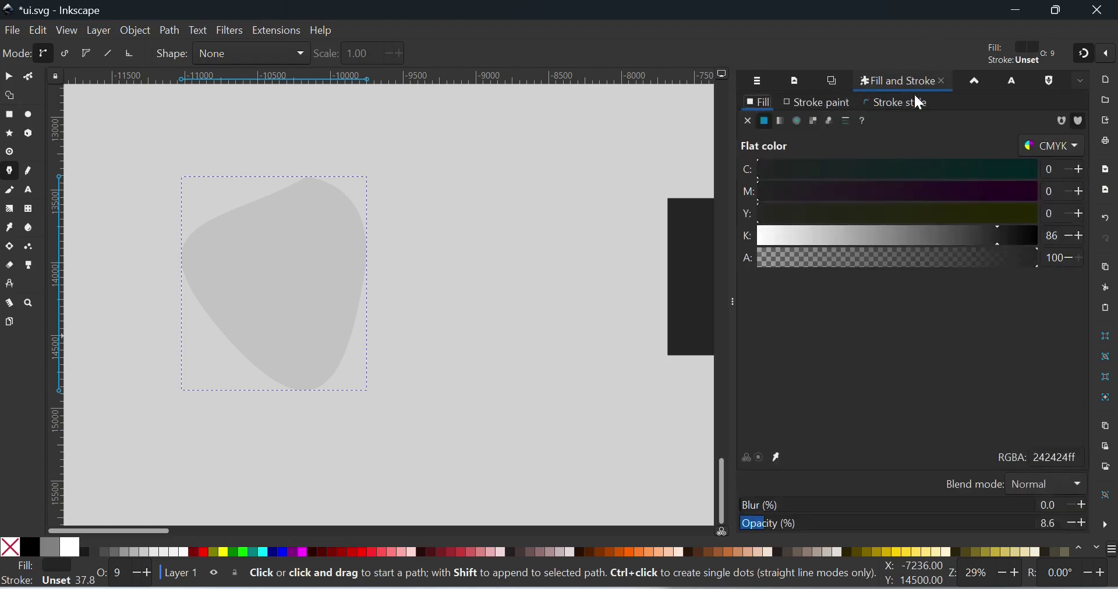
drag(817, 524, 1029, 523)
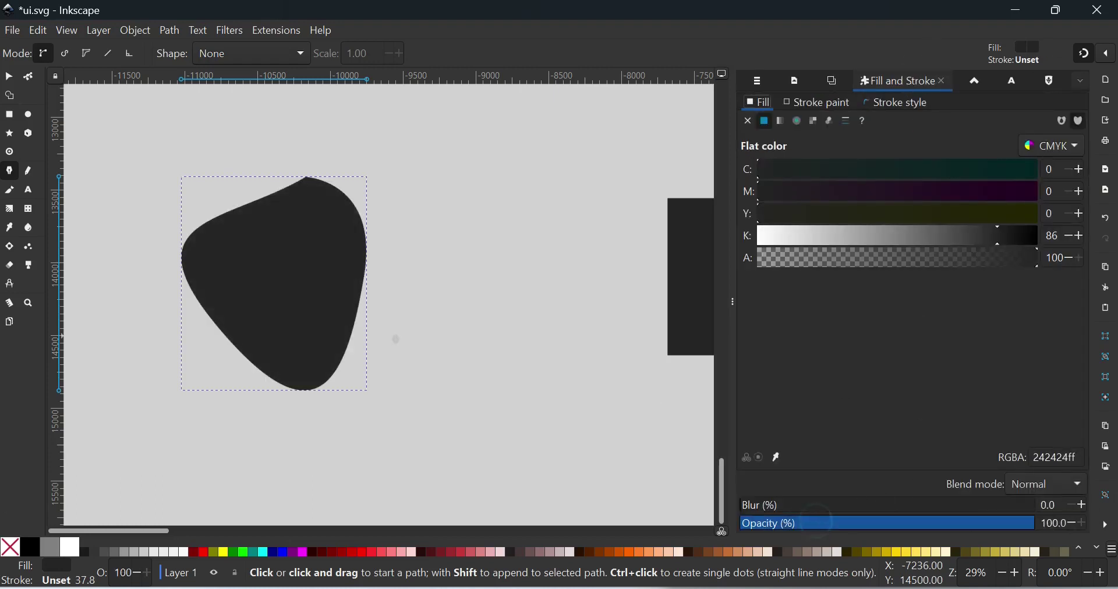
scroll(261, 216, left, 2)
scroll(297, 243, up, 1)
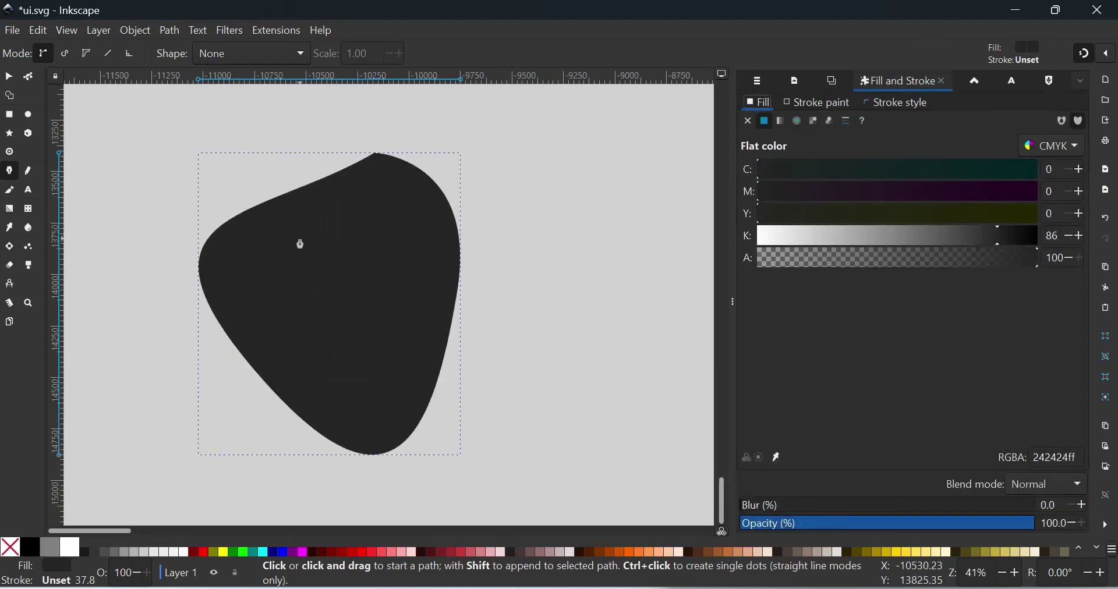
key(n)
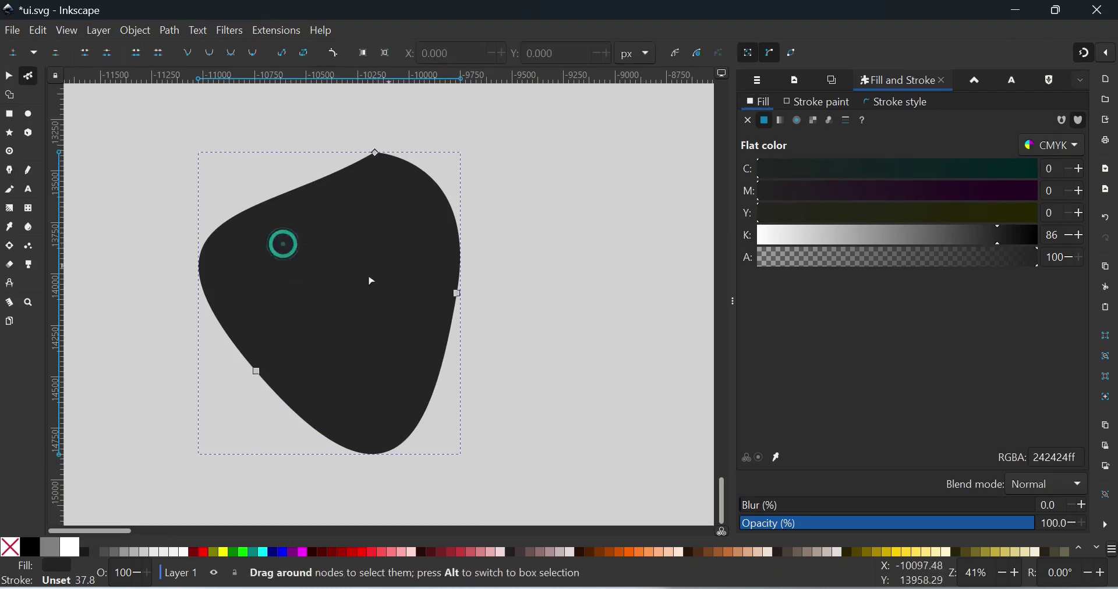
Make the blob's lower-left node a corner, reshape its handles, then make it smooth
click(257, 372)
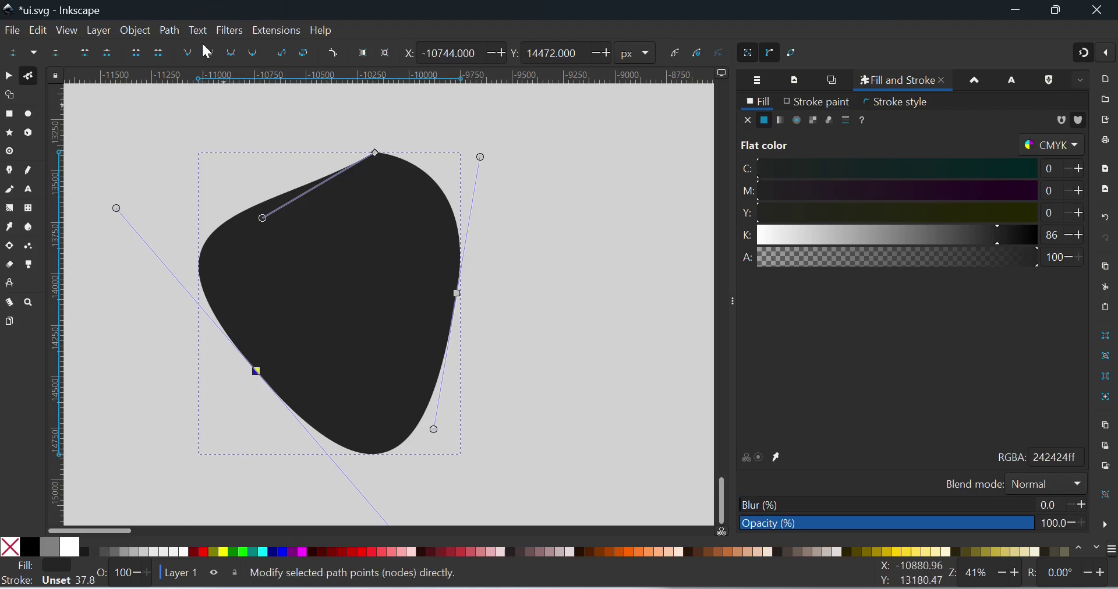
click(187, 52)
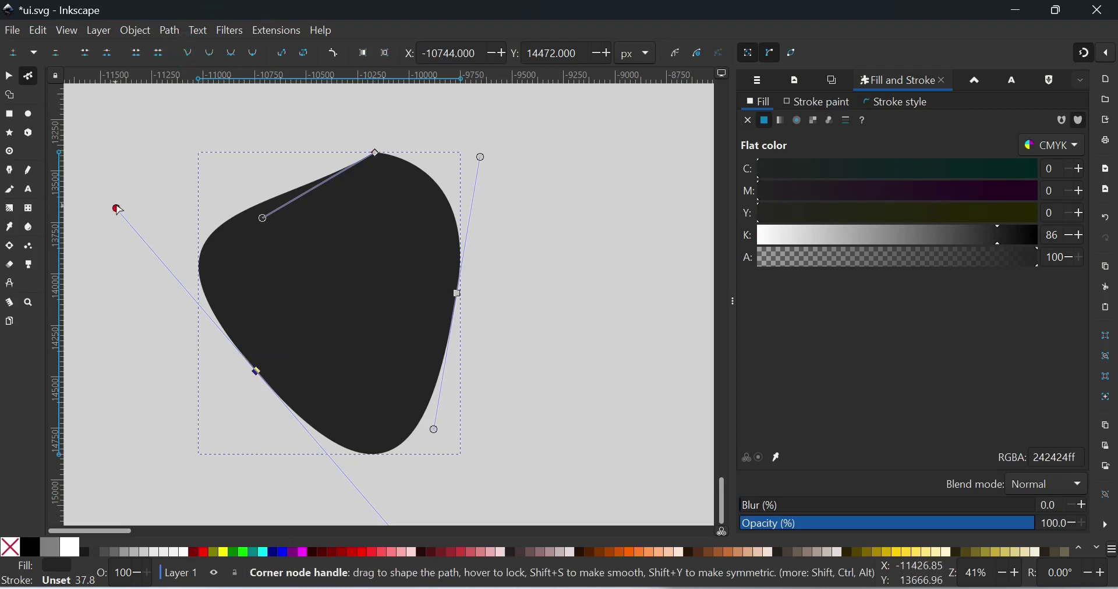
drag(117, 208, 169, 280)
scroll(379, 473, down, 4)
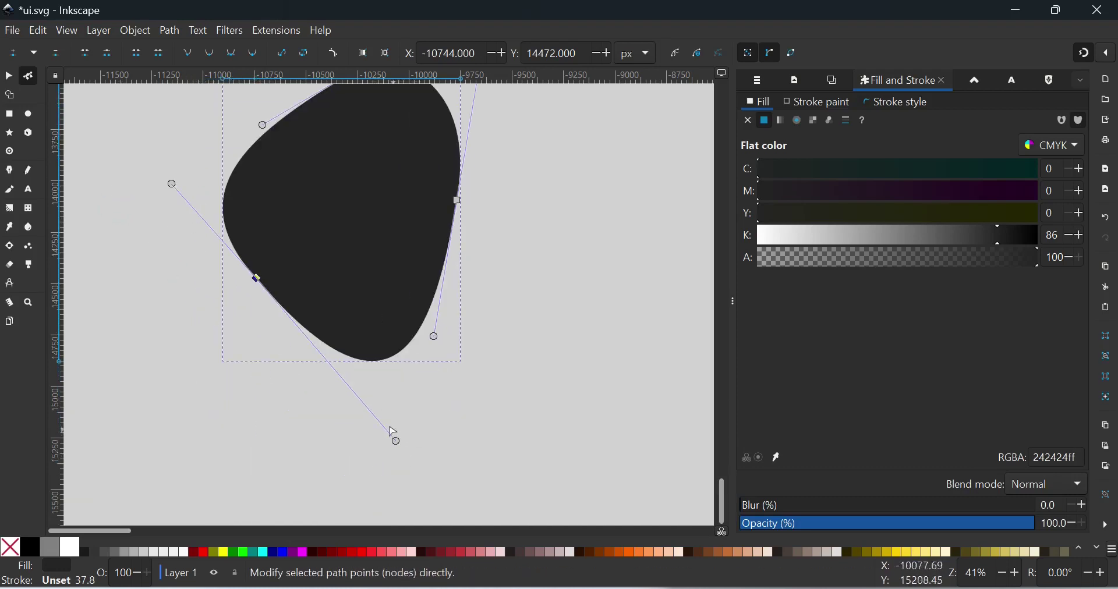
drag(402, 448, 289, 365)
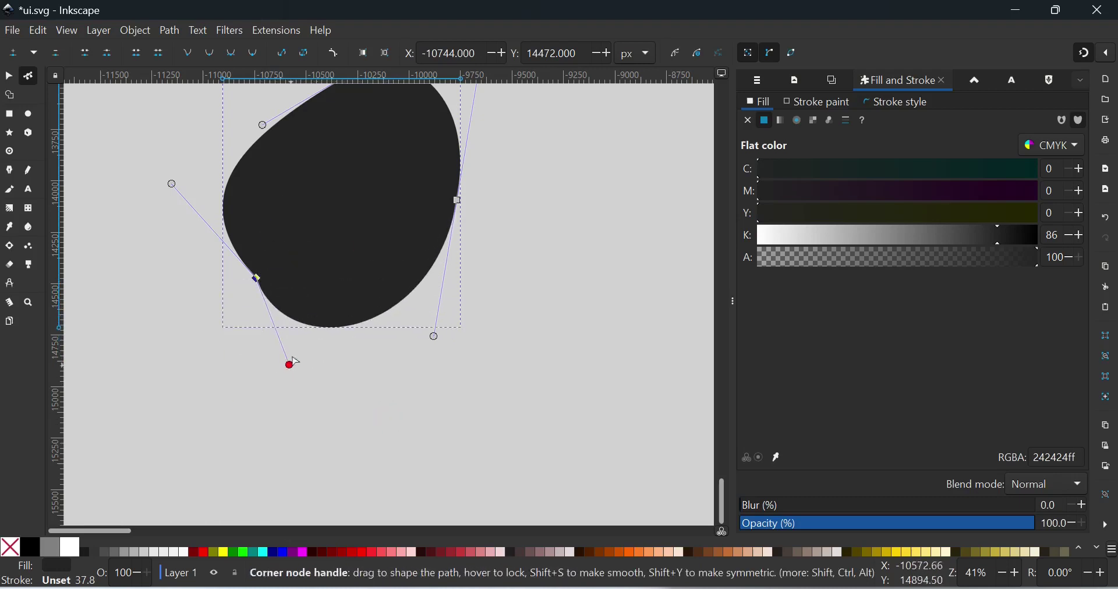
click(209, 53)
drag(312, 361, 289, 358)
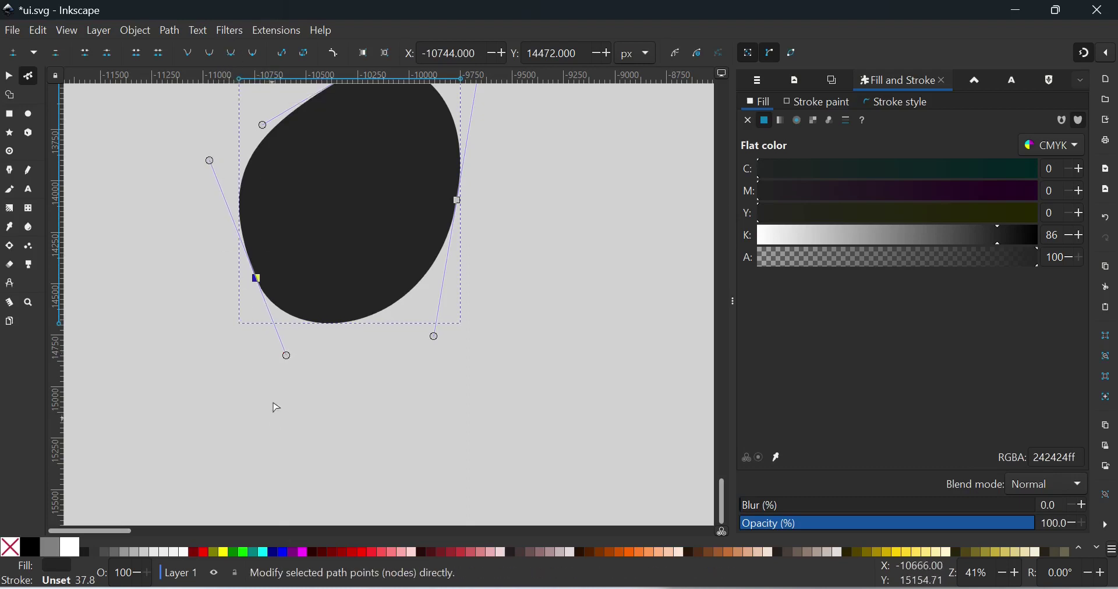
Make the lower-left node symmetric, then auto-smooth, adjusting its handle into an egg-like curve
click(226, 53)
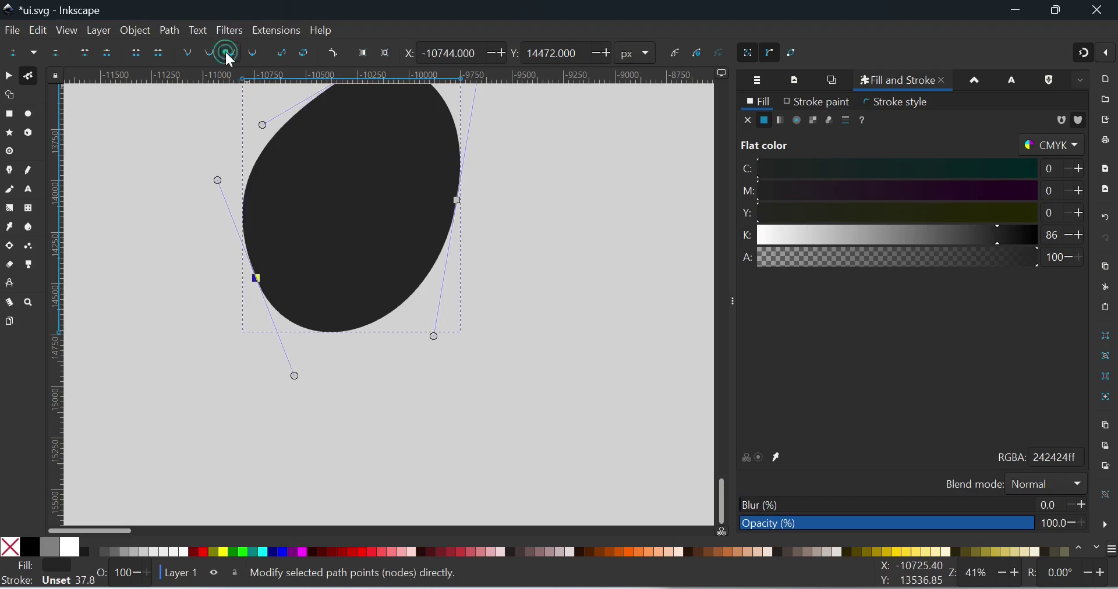
drag(295, 382, 313, 364)
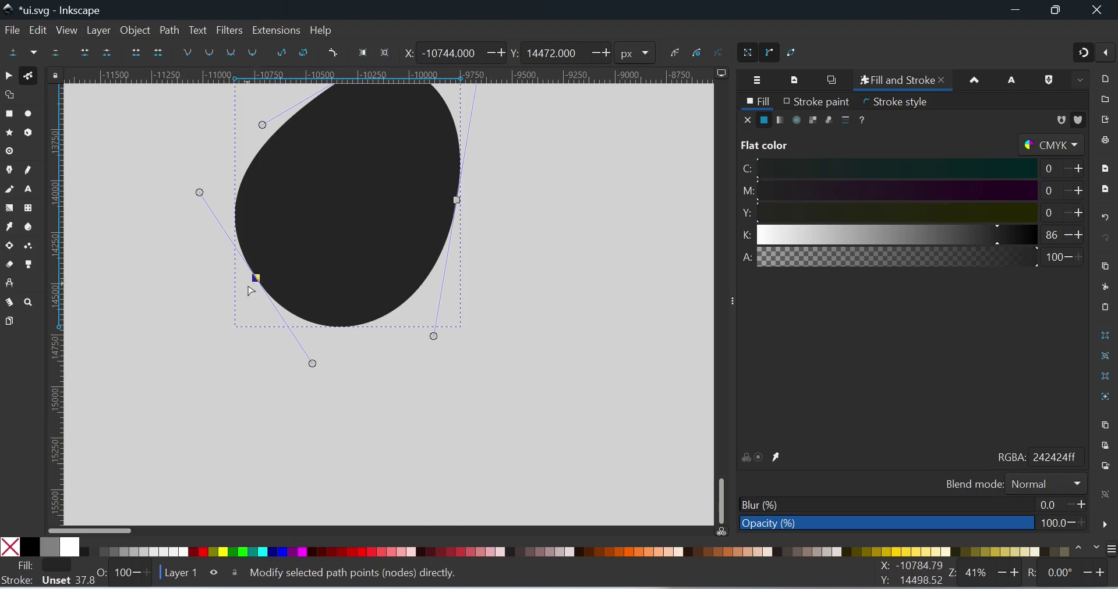
click(247, 51)
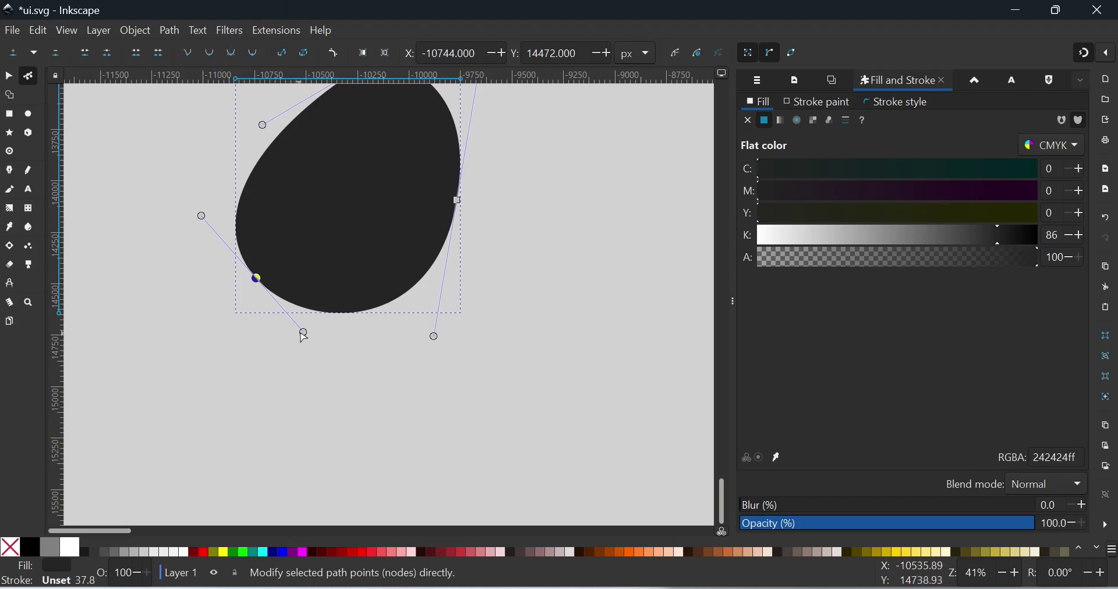
mouse_move(304, 334)
mouse_down()
mouse_move(322, 225)
mouse_move(183, 422)
mouse_move(402, 170)
mouse_move(232, 302)
mouse_move(262, 279)
mouse_move(222, 382)
mouse_move(246, 288)
mouse_move(276, 302)
mouse_move(287, 332)
mouse_up()
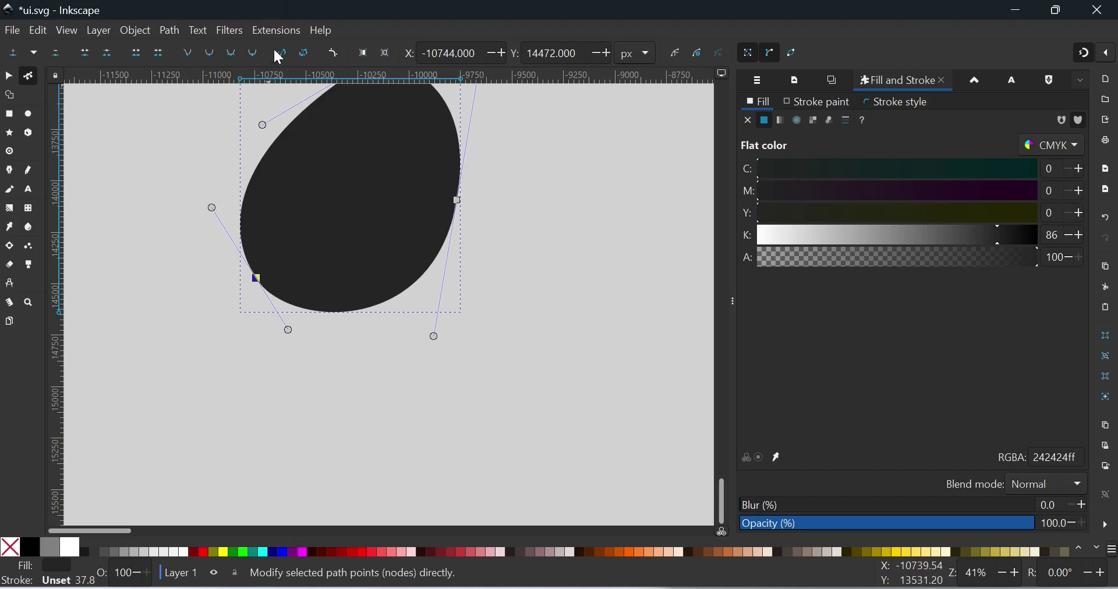
Select the lower-left and top nodes and straighten the blob's left edge between them
scroll(270, 225, up, 2)
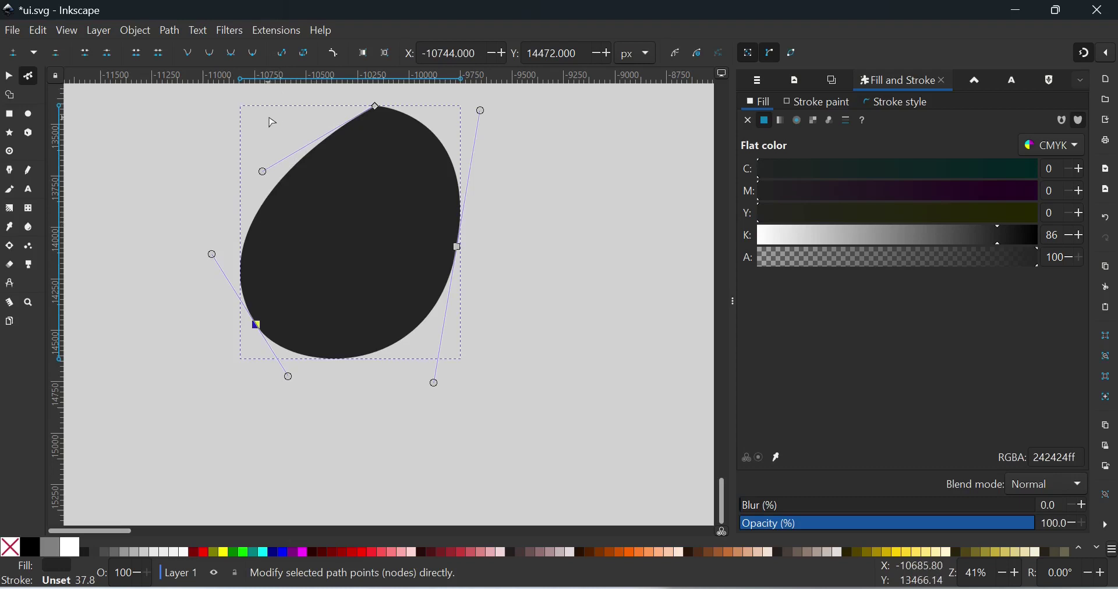
shift+click(376, 107)
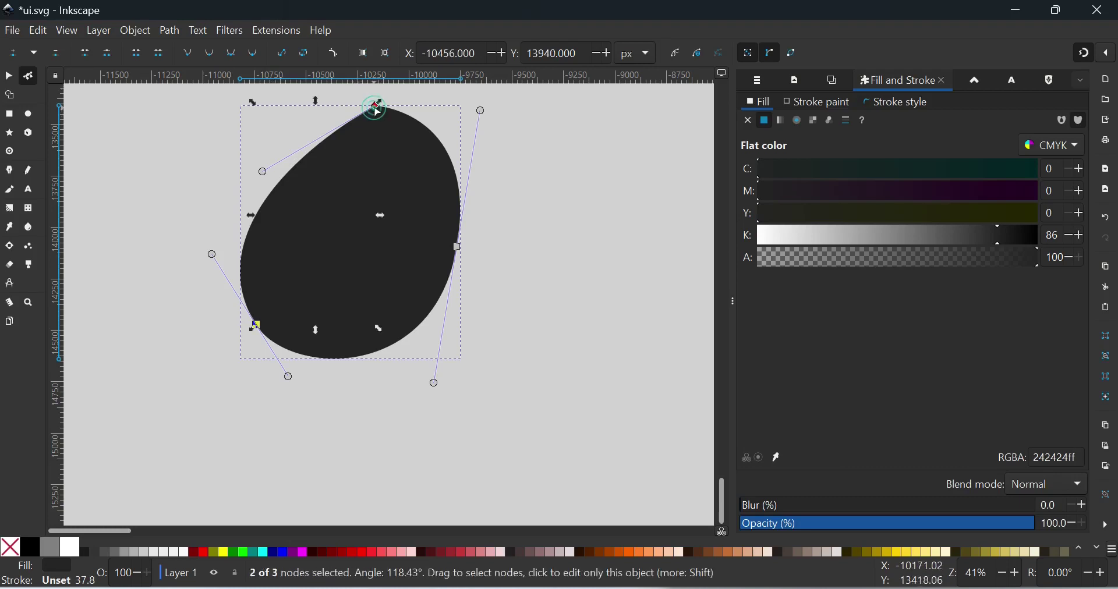
click(278, 52)
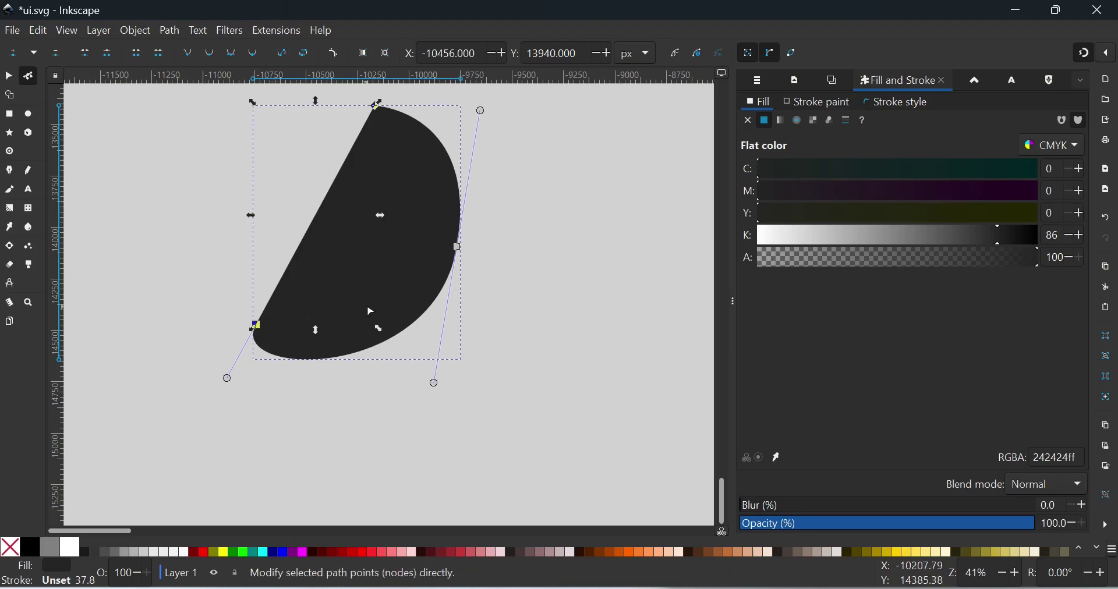
click(280, 187)
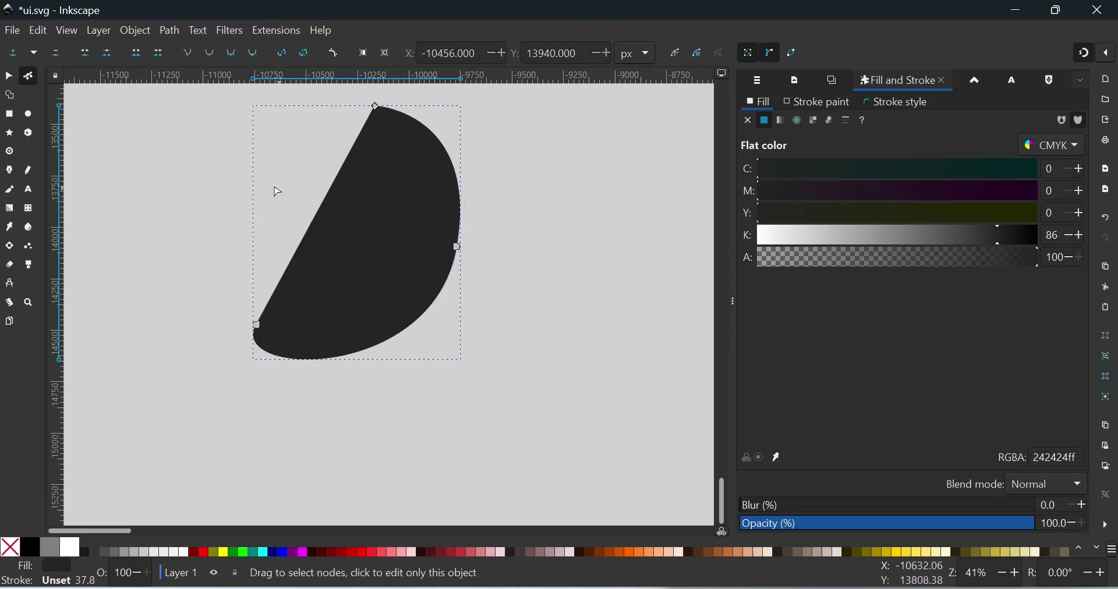
Add curve handles to the straight left edge and bulge it out into a teardrop
click(317, 218)
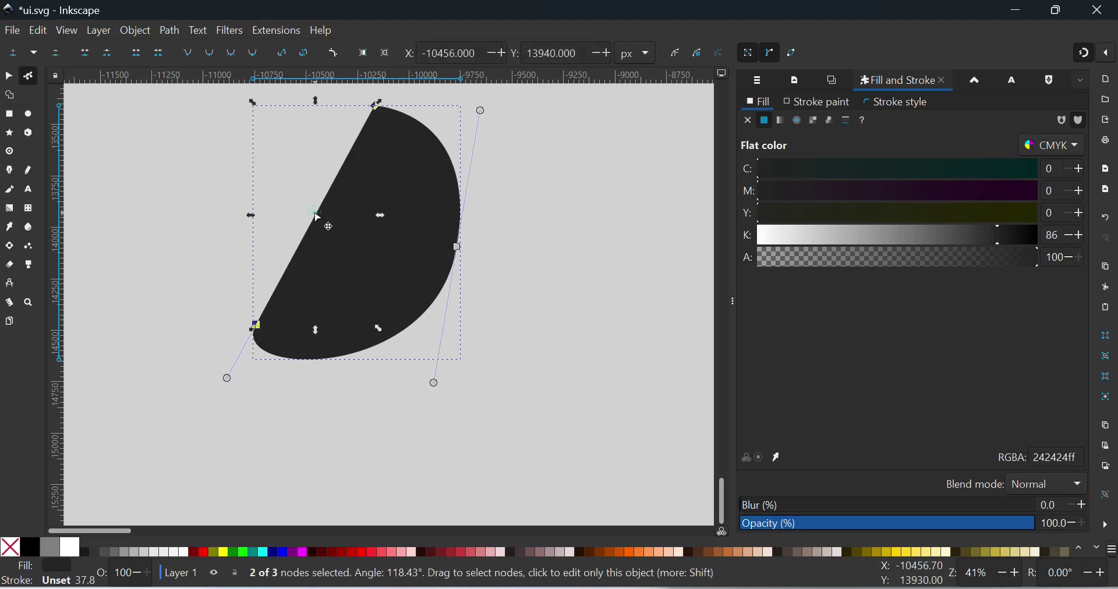
click(306, 55)
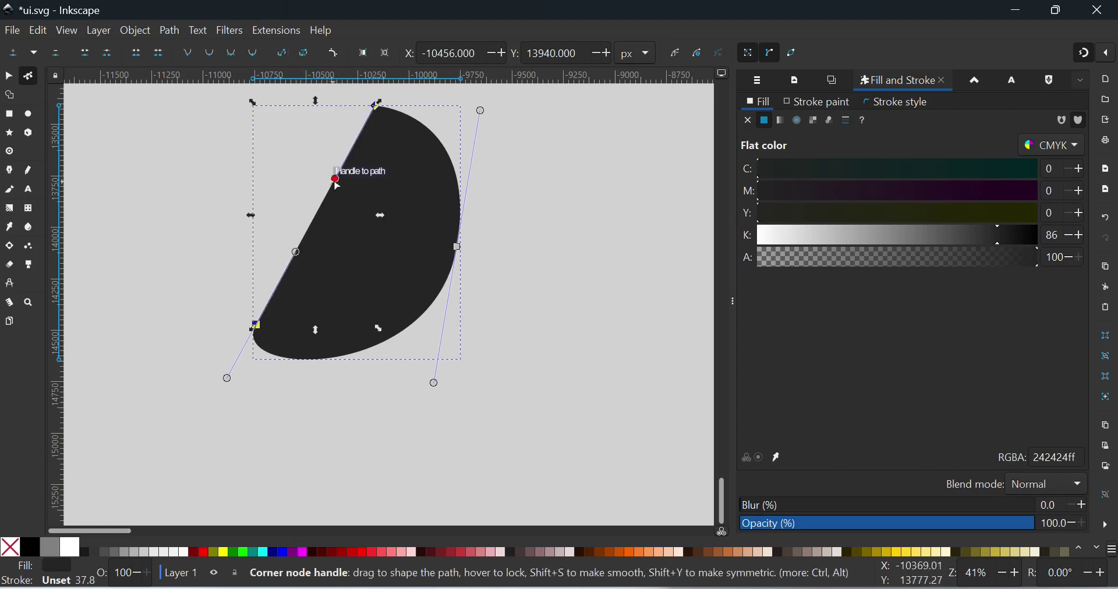
drag(336, 180, 211, 106)
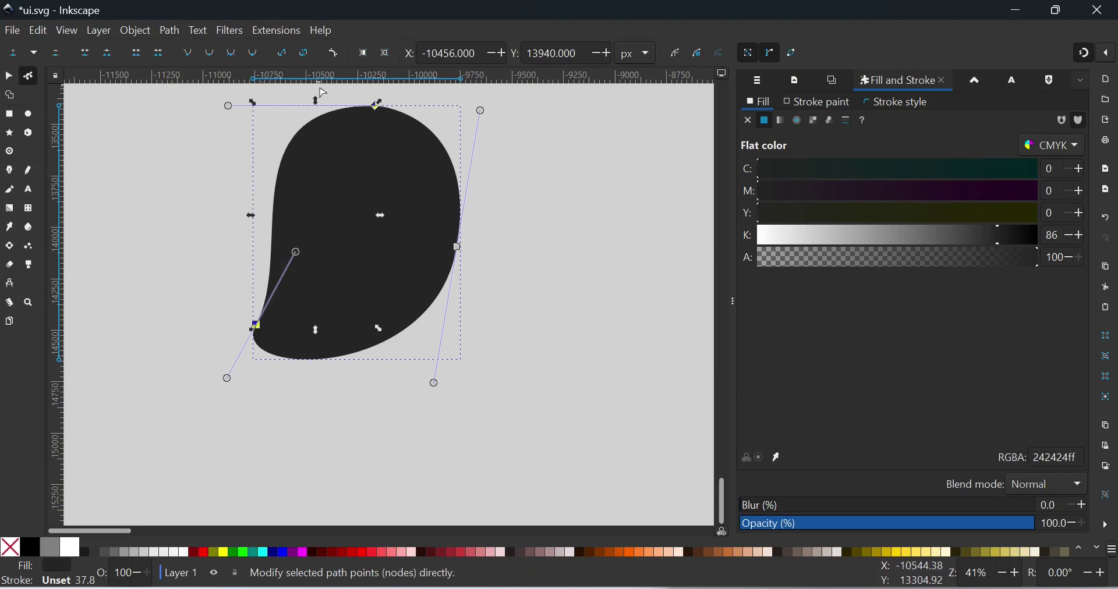
Select the dark square and switch to editing its nodes
key(s)
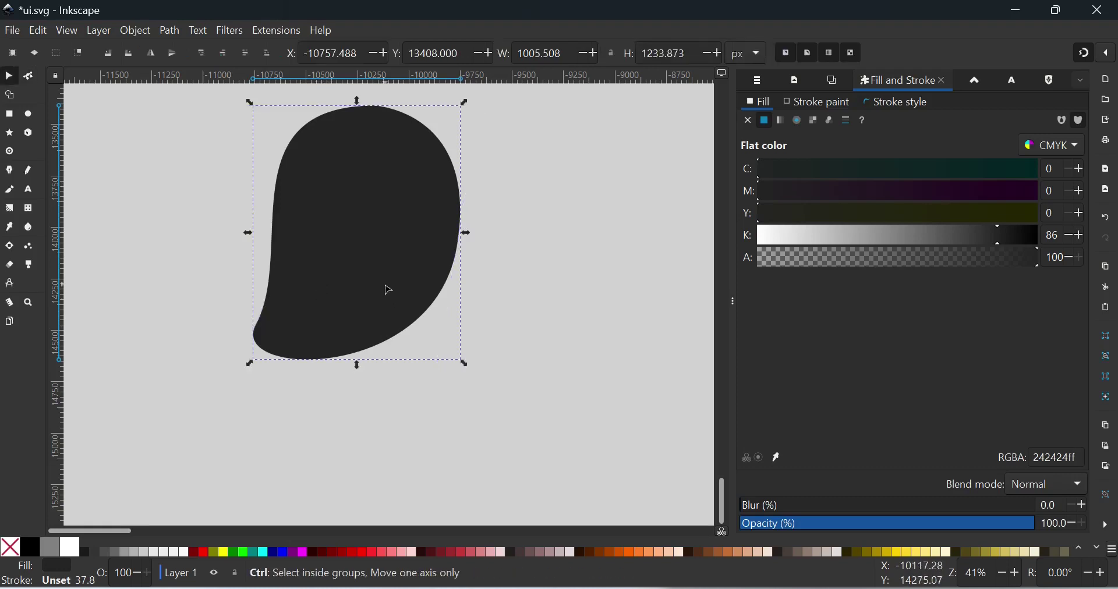
scroll(386, 287, down, 3)
scroll(432, 295, right, 4)
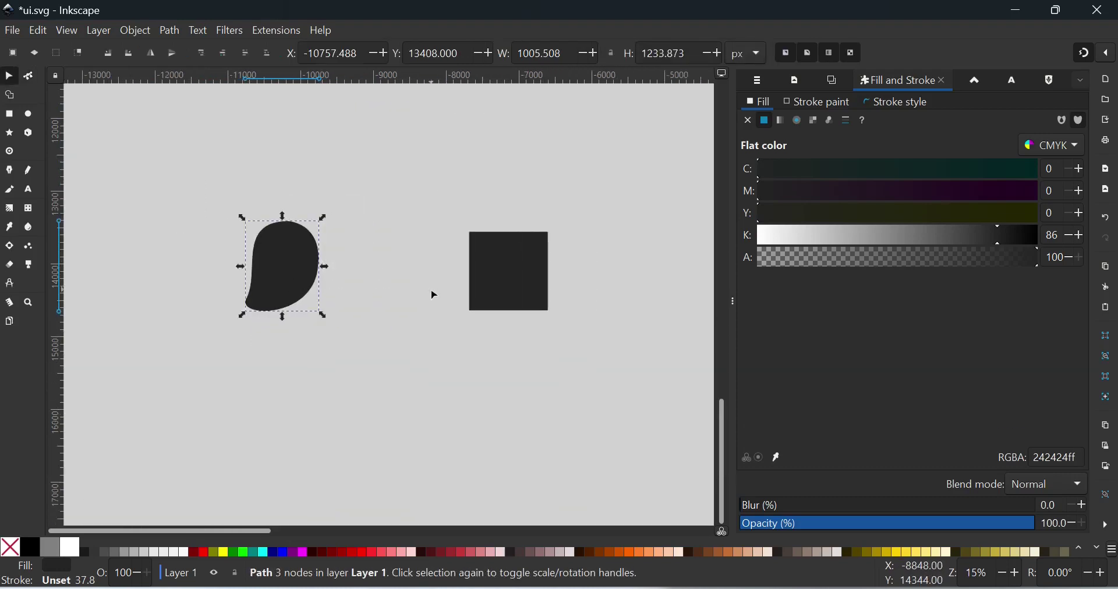
scroll(474, 263, up, 3)
click(473, 264)
scroll(471, 270, right, 2)
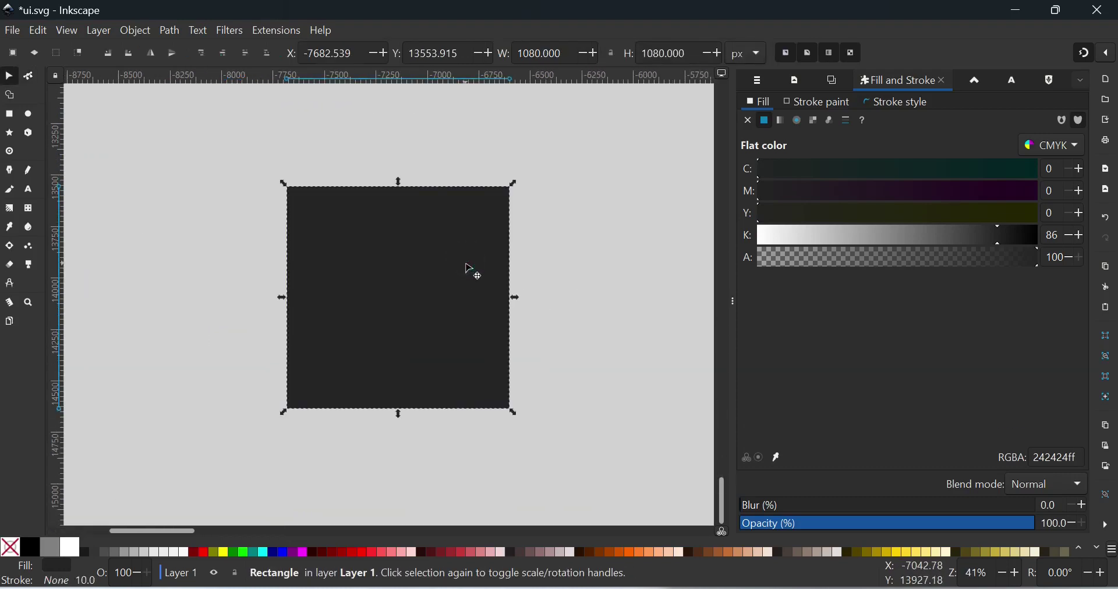
key(n)
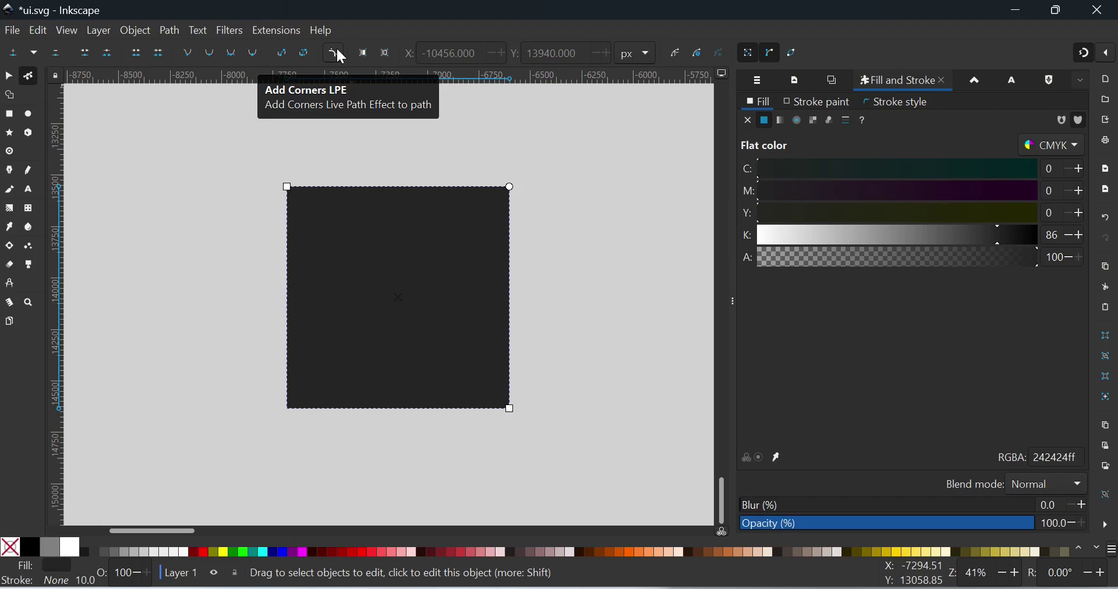
Add Corners LPE and drag the top-left and bottom-left fillet knots into one semicircular side
click(337, 53)
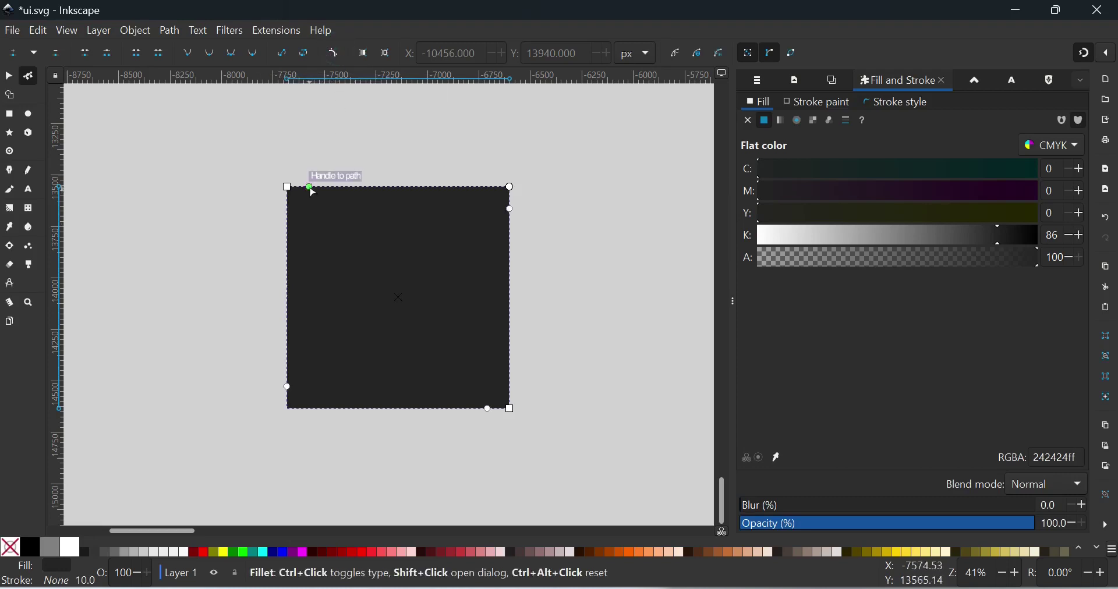
drag(311, 189, 416, 224)
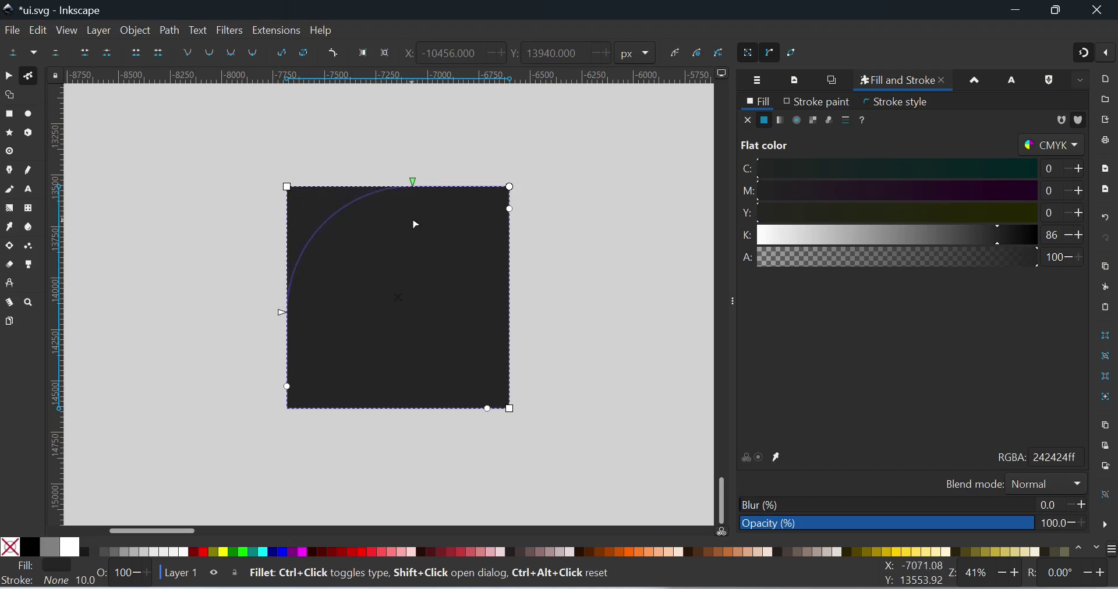
drag(416, 225, 422, 247)
drag(425, 250, 426, 251)
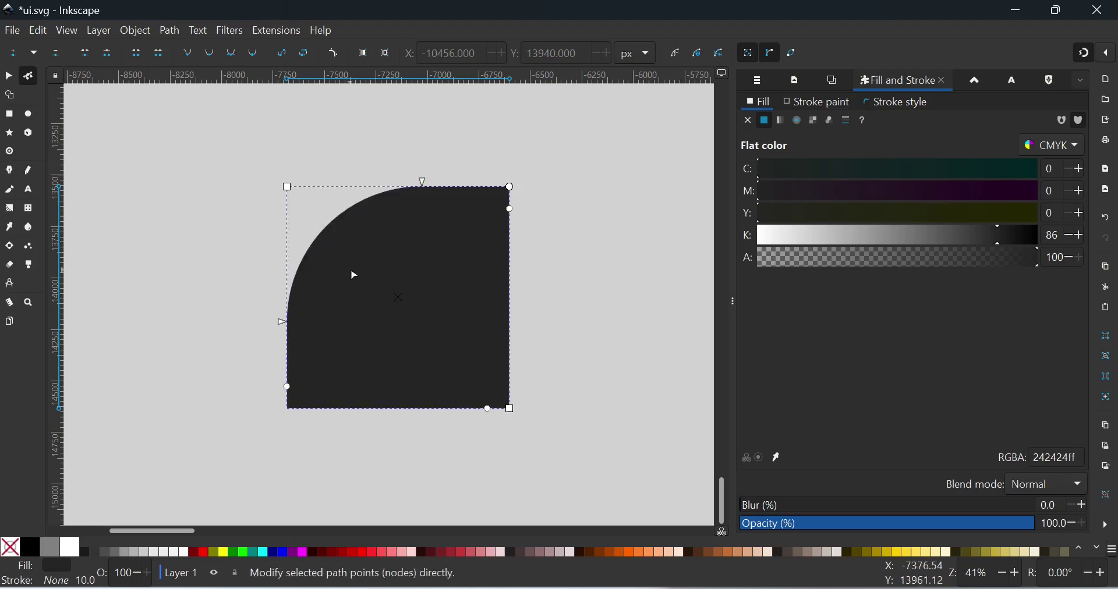
drag(286, 385, 283, 304)
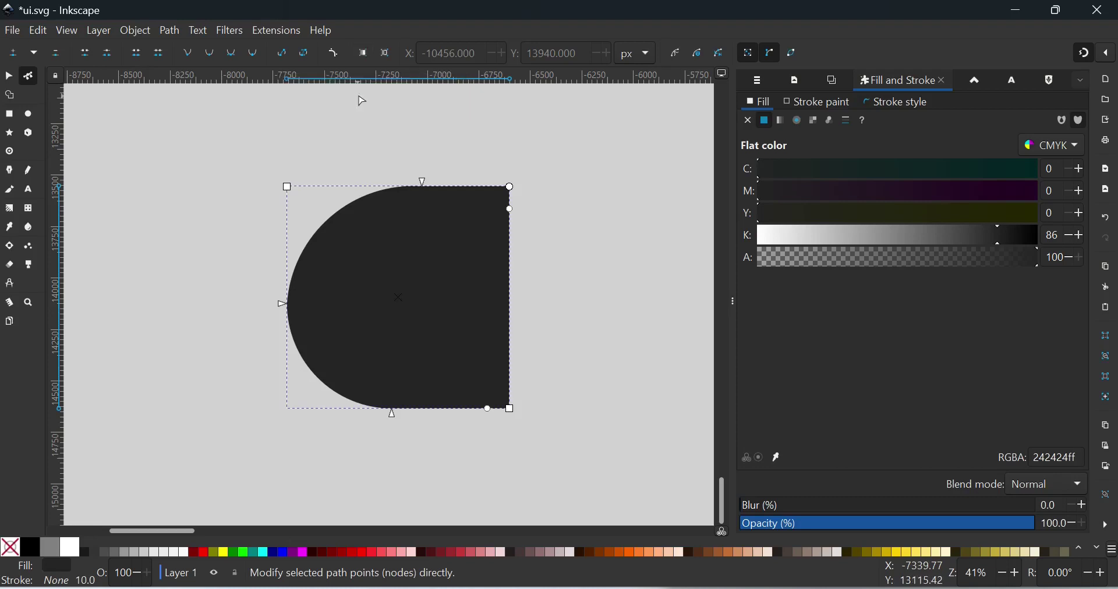
Draw a new curved path with no fill and a flat black stroke
key(s)
scroll(279, 302, left, 5)
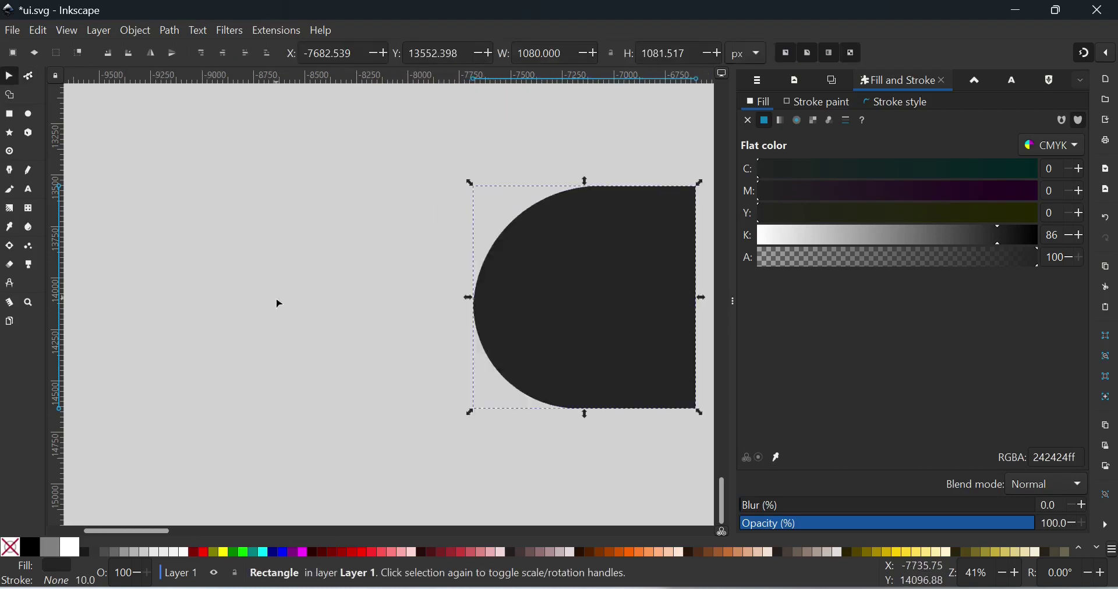
key(b)
click(302, 203)
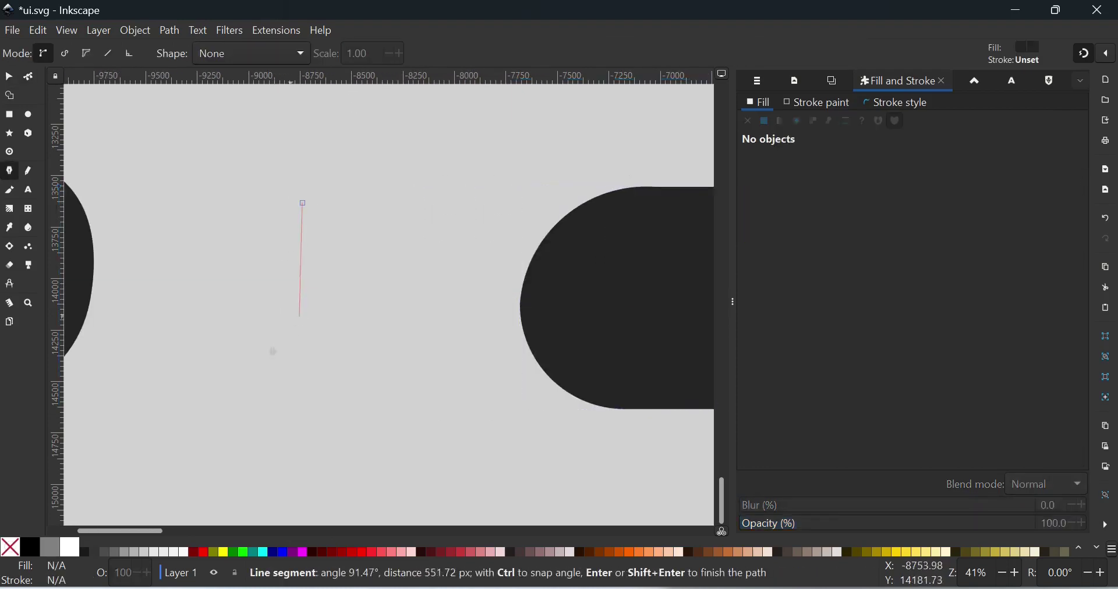
drag(300, 317, 458, 442)
key(Return)
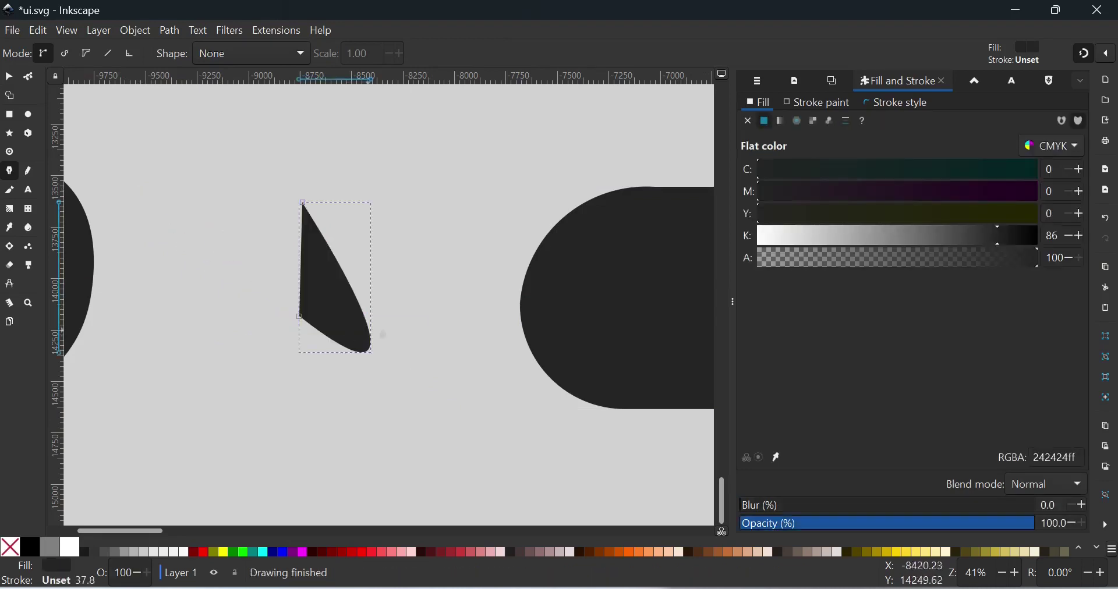
click(747, 123)
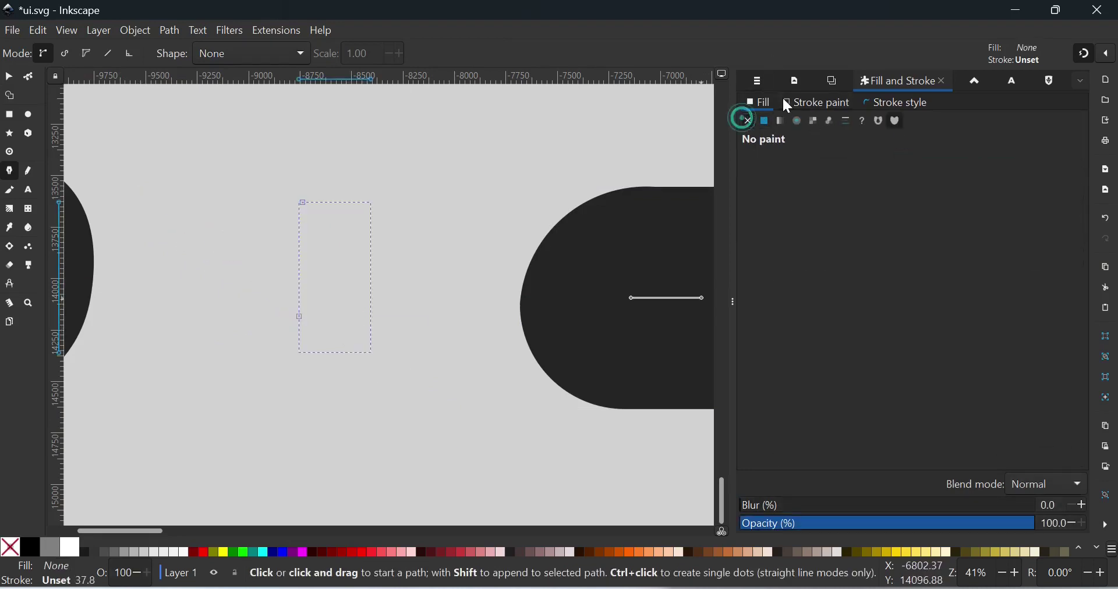
click(786, 102)
click(761, 120)
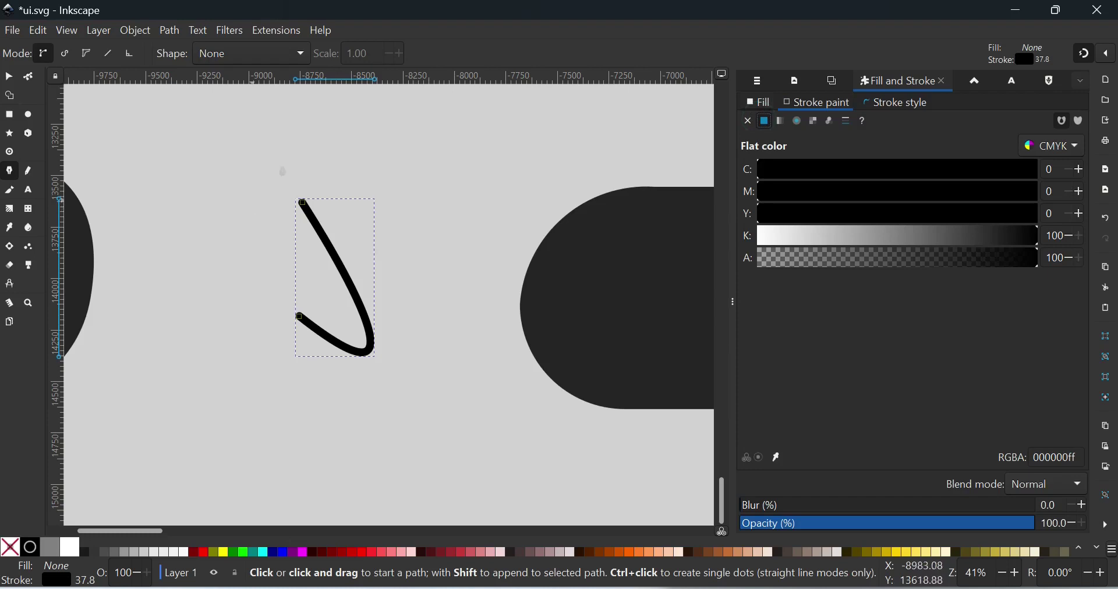
Add a node mid-curve and drag it to bend the path into a wide U
key(n)
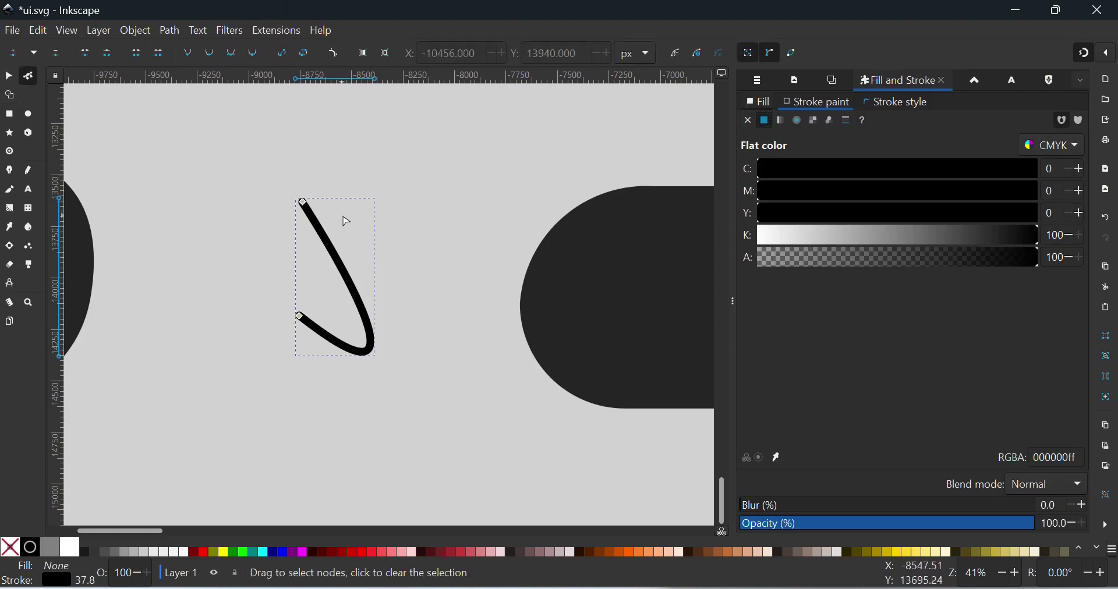
click(362, 50)
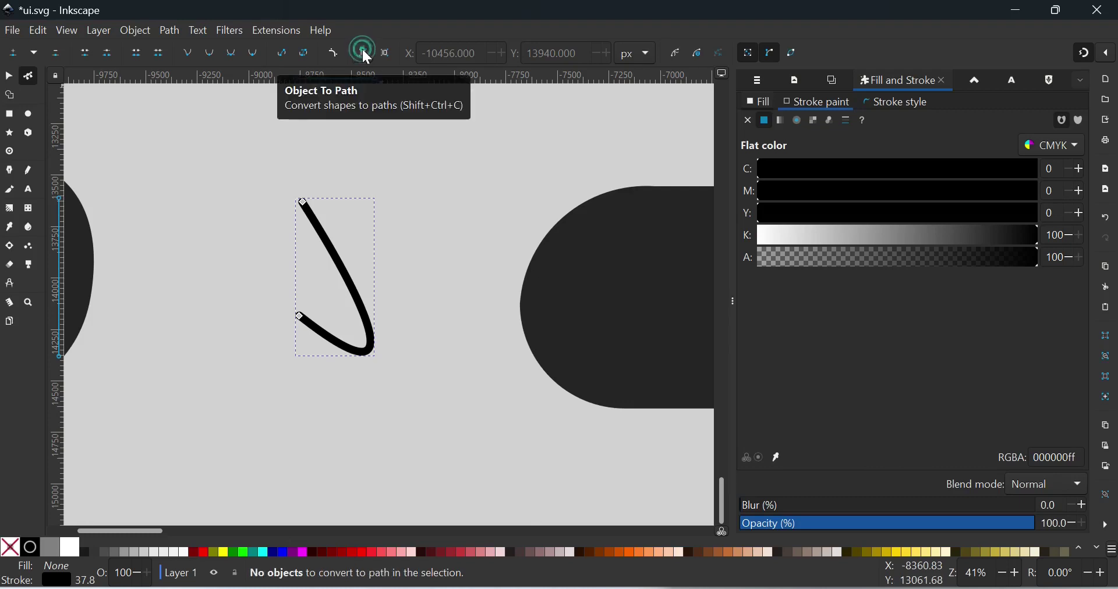
mouse_move(348, 256)
mouse_down()
mouse_move(369, 285)
mouse_move(368, 255)
mouse_up()
double_click(357, 267)
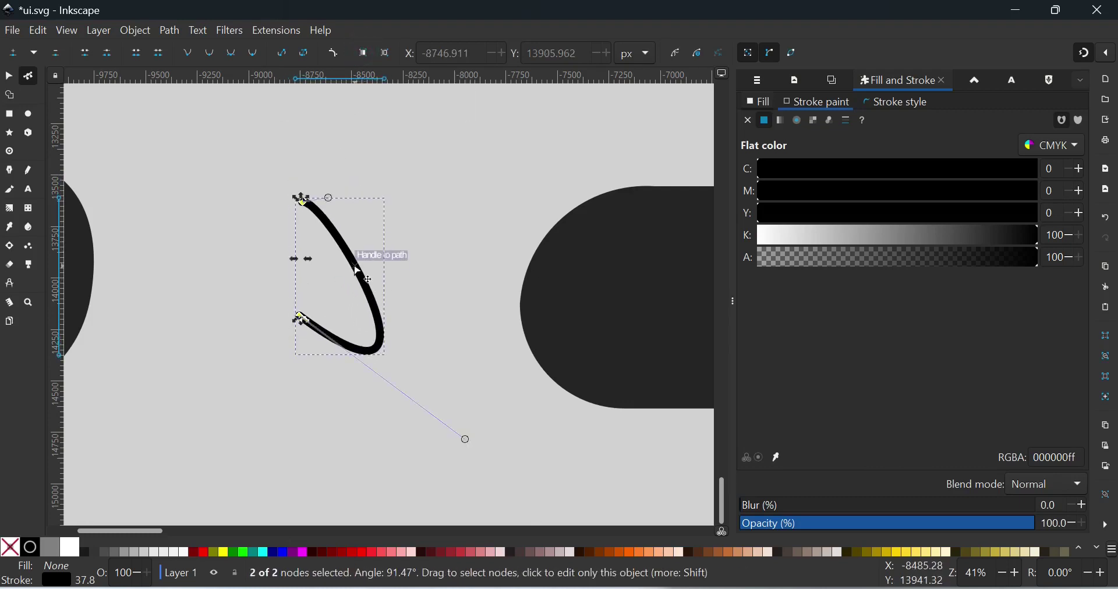
drag(357, 269, 420, 255)
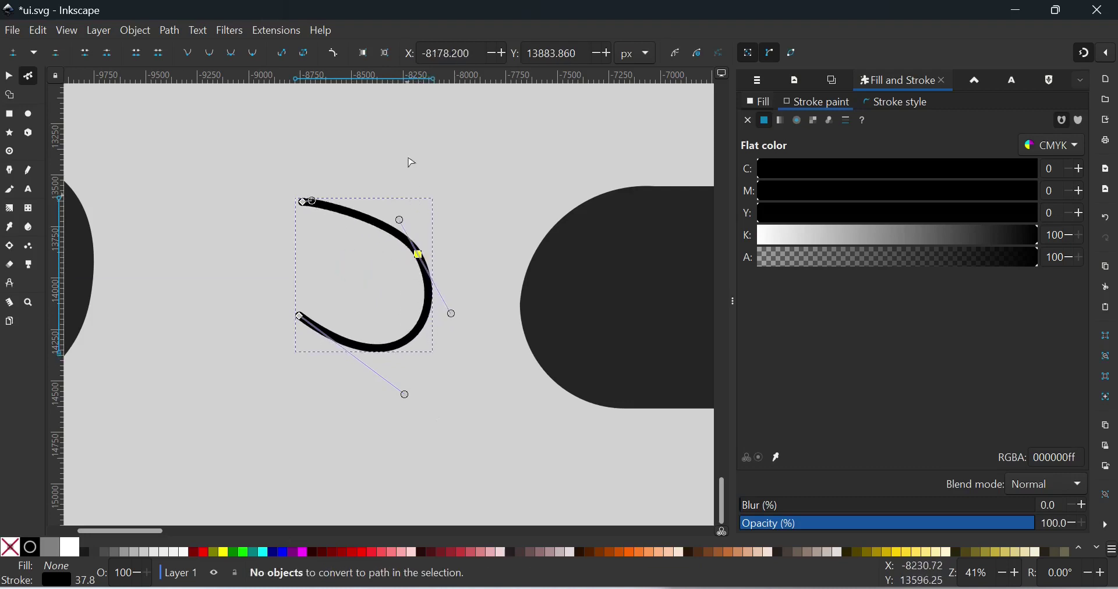
Convert the black stroke to a filled outline path and pull its upper edge into a broad bulge
click(386, 54)
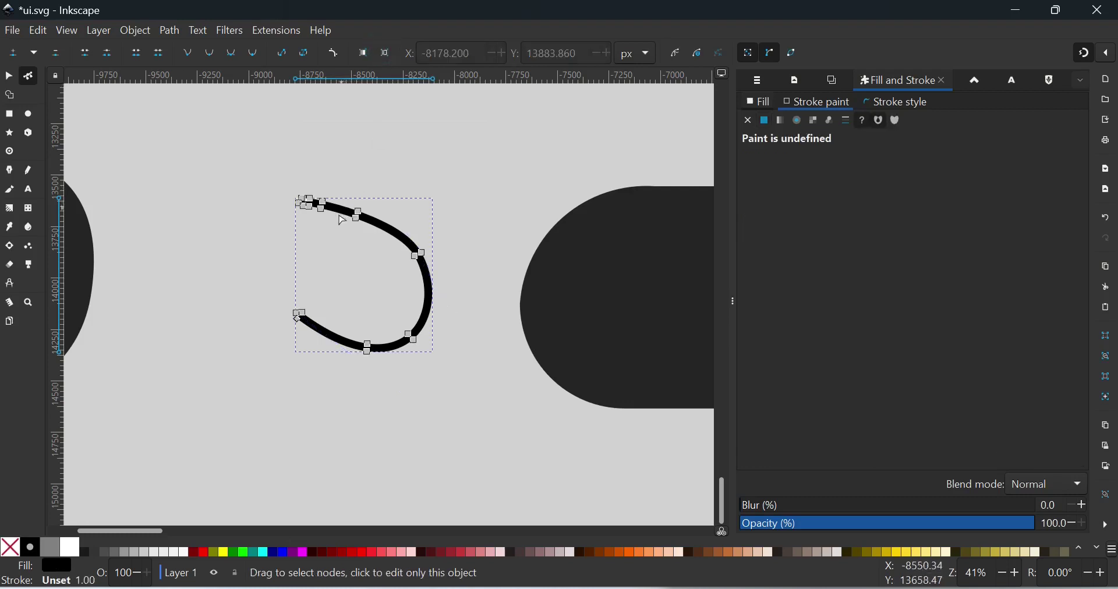
scroll(342, 221, up, 4)
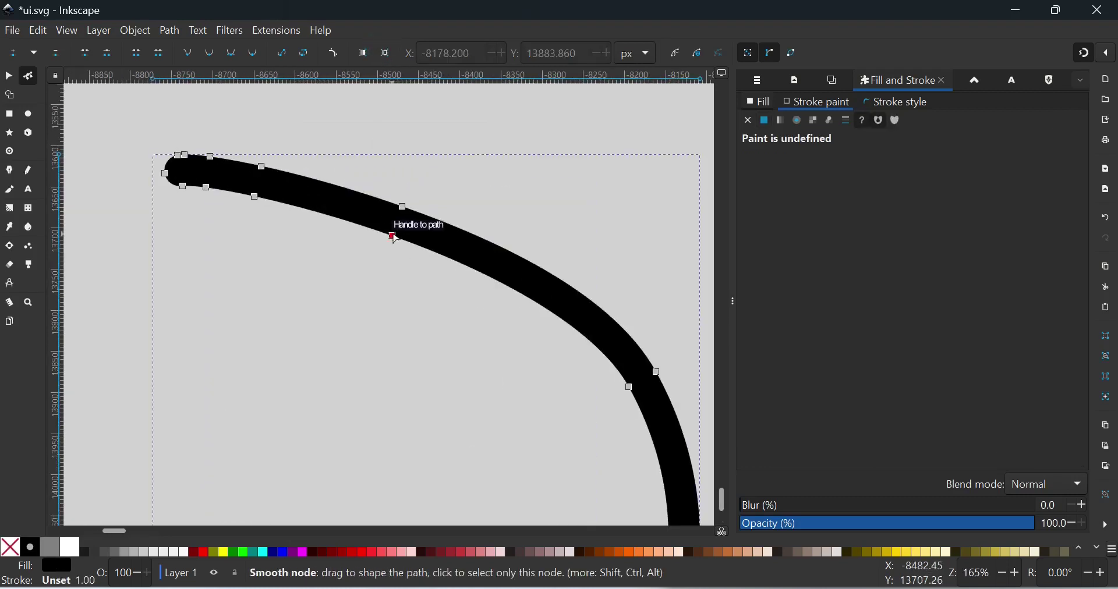
drag(395, 237, 498, 207)
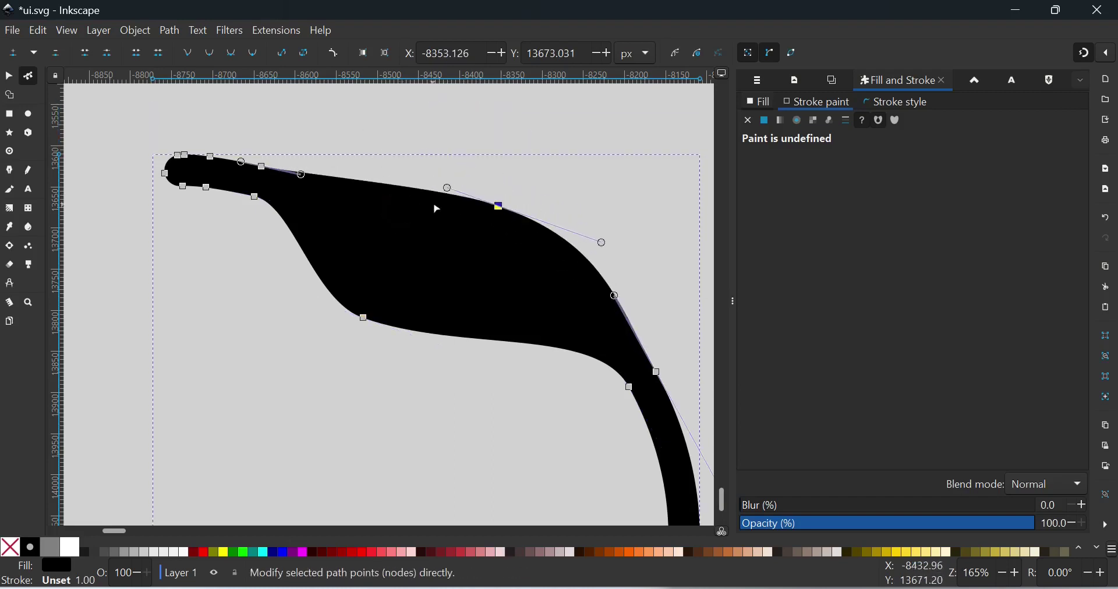